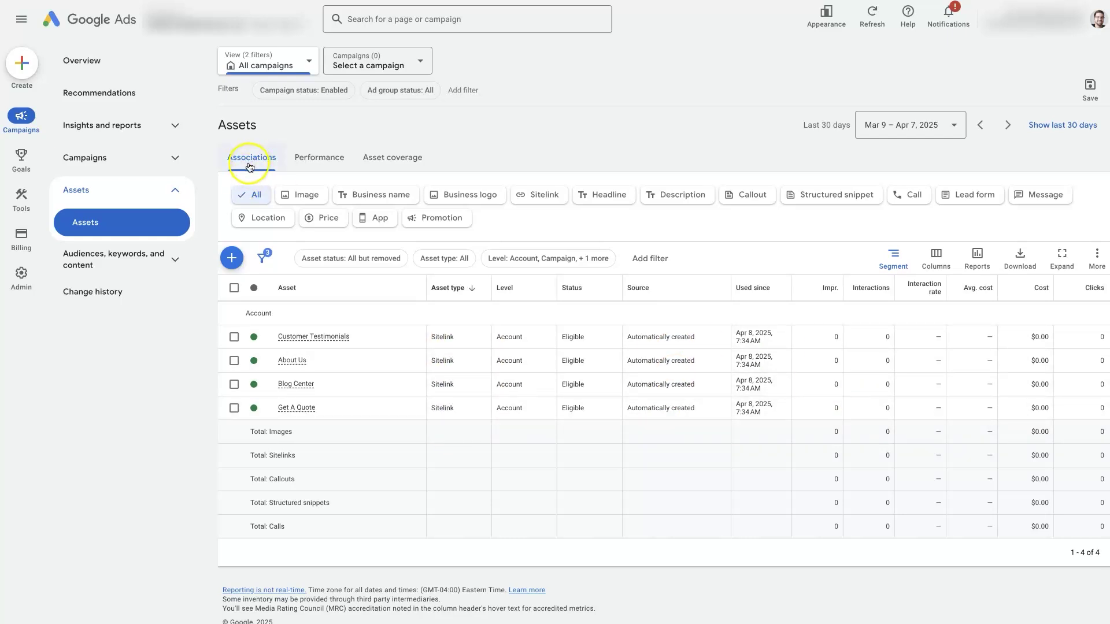
- Examine the source of the account-level sitelinks in the Assets associations table
{"action": "double_click", "coordinate": [249, 127]}
{"action": "left_click", "coordinate": [602, 132]}
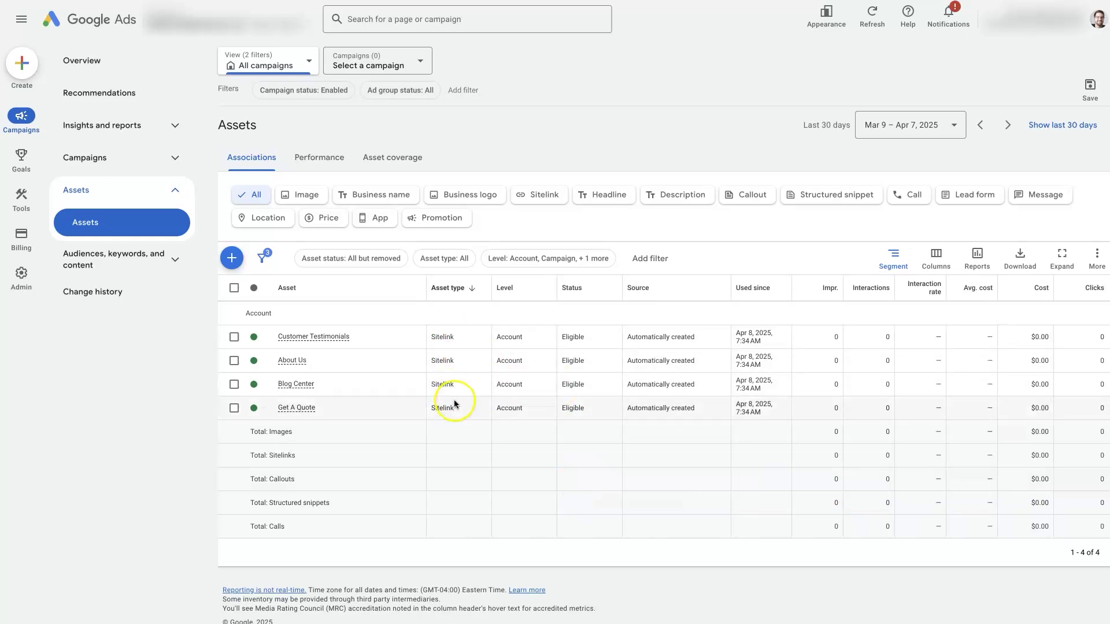
{"action": "left_click_drag", "start_coordinate": [629, 338], "coordinate": [705, 340]}
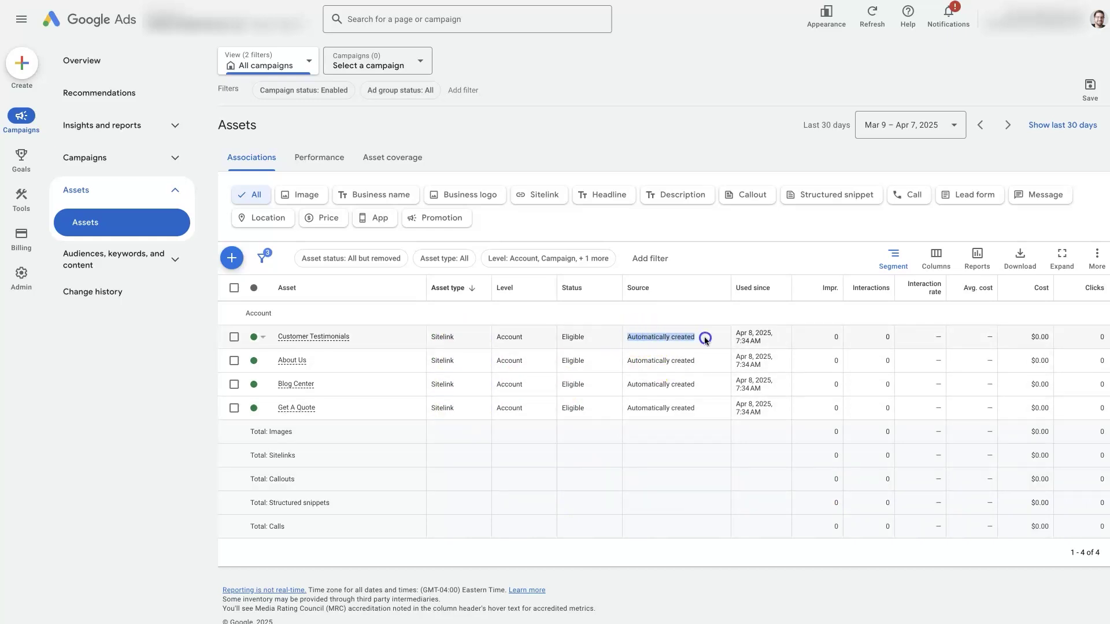
{"action": "left_click", "coordinate": [703, 55]}
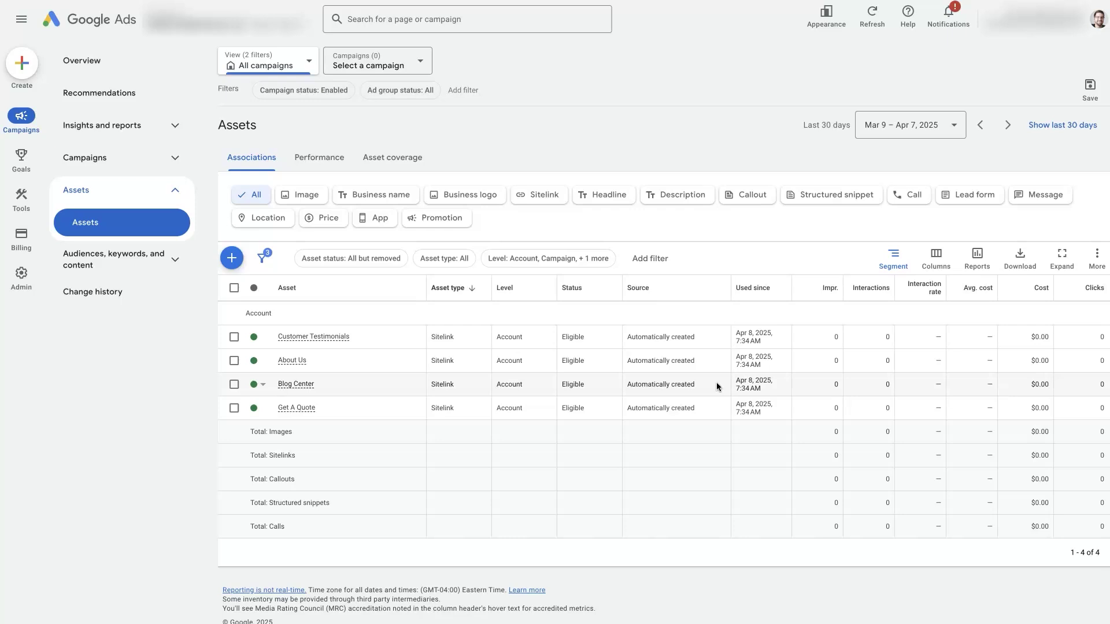
{"action": "left_click", "coordinate": [720, 385]}
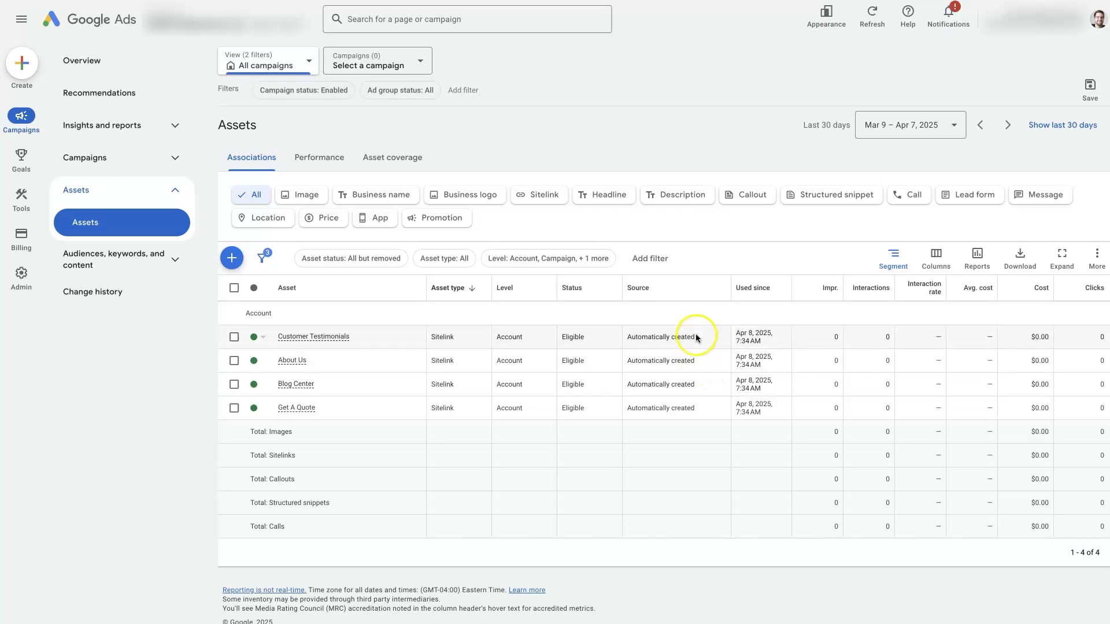
{"action": "left_click_drag", "start_coordinate": [695, 335], "coordinate": [628, 337]}
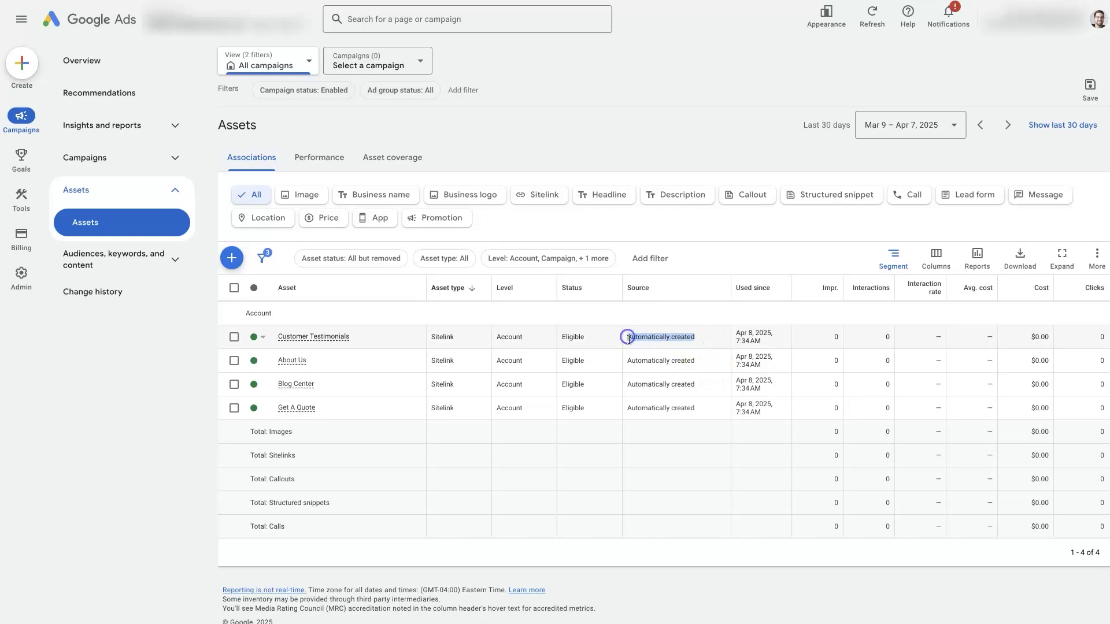
{"action": "left_click", "coordinate": [703, 335]}
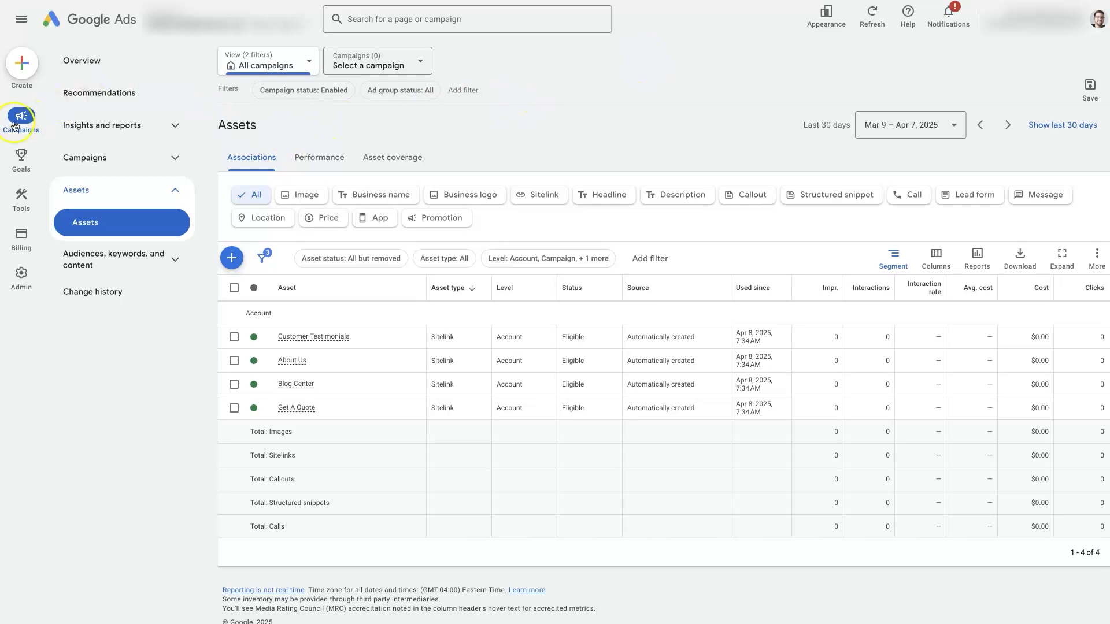
- Open the advanced settings for account-level automated assets from the Assets page
{"action": "left_click", "coordinate": [166, 186]}
{"action": "left_click", "coordinate": [91, 191]}
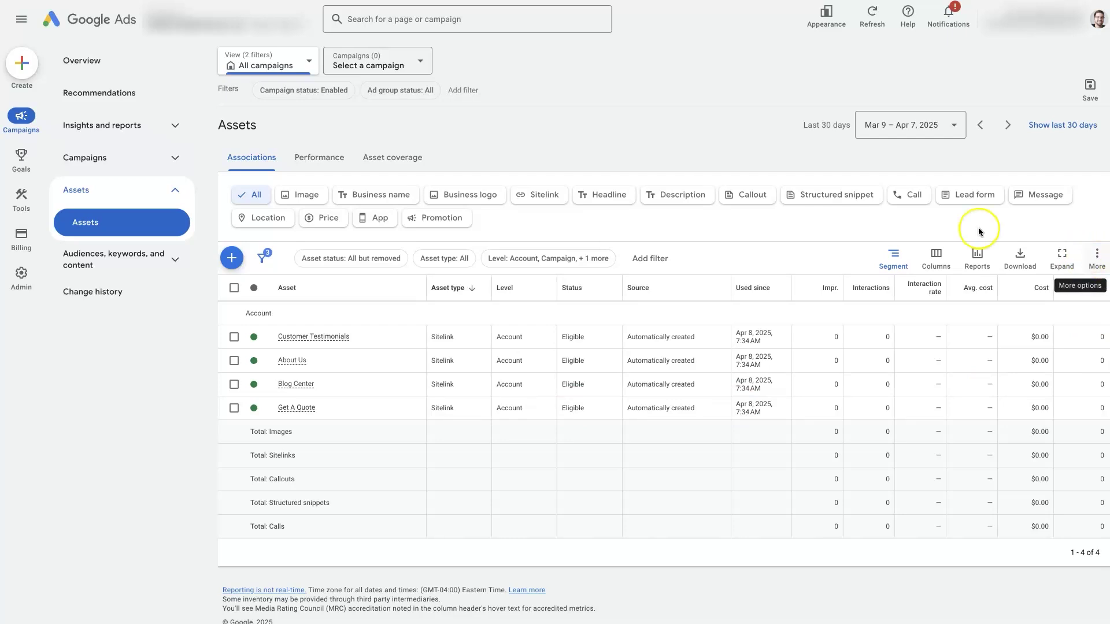
{"action": "left_click", "coordinate": [1097, 259]}
{"action": "left_click", "coordinate": [1097, 258]}
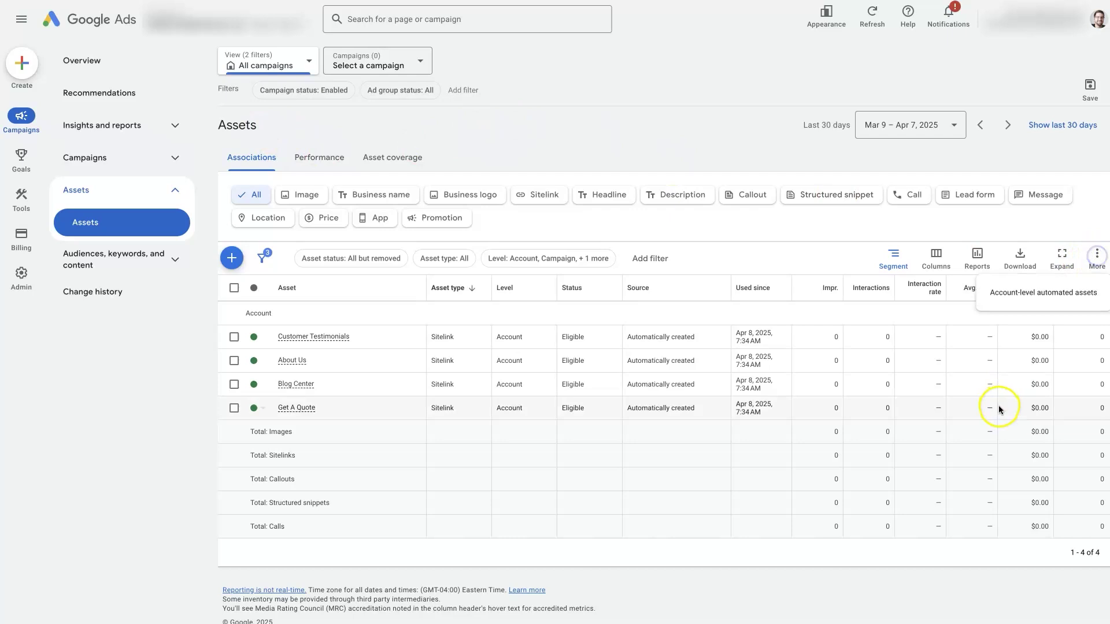
{"action": "left_click", "coordinate": [1024, 296]}
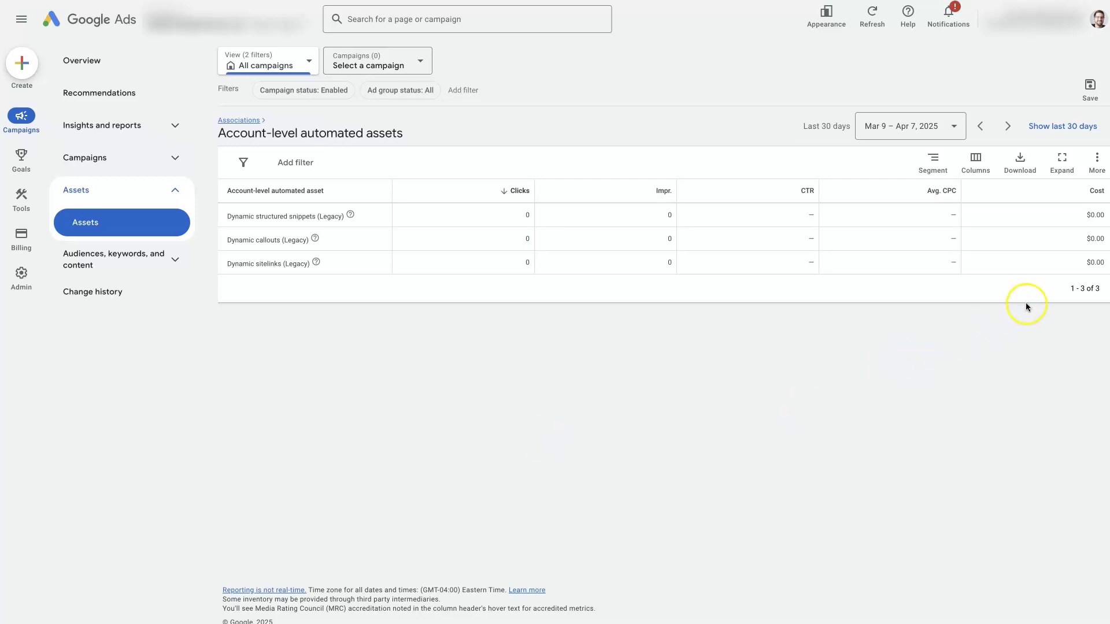
{"action": "left_click", "coordinate": [1097, 160]}
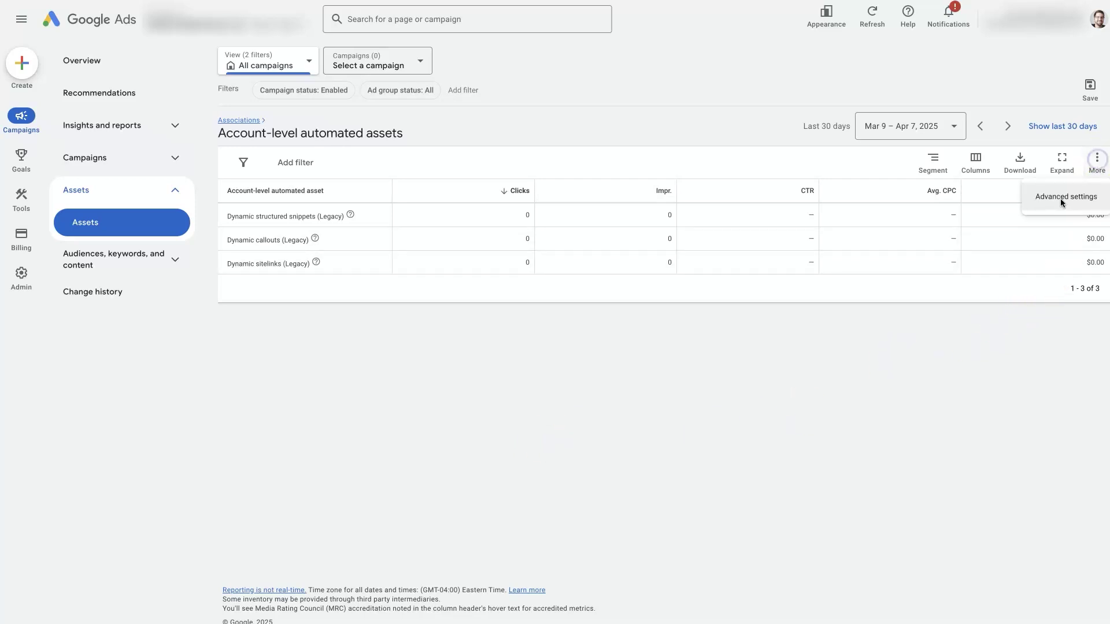
{"action": "left_click", "coordinate": [1051, 199]}
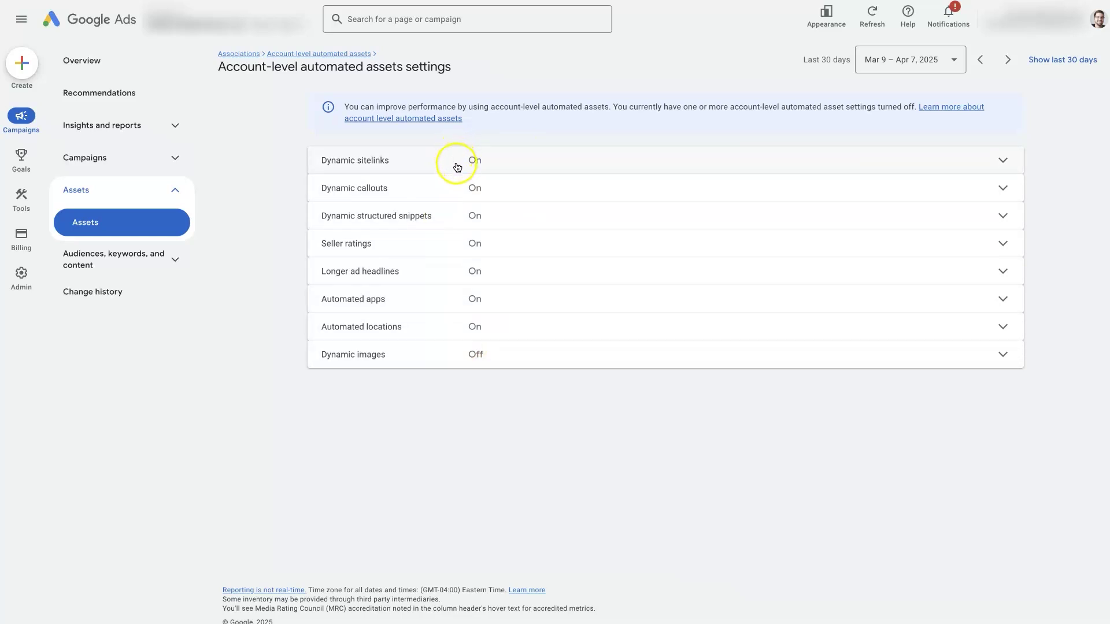
- Turn off dynamic sitelinks and save, giving "Performance concerns" as the feedback reason
{"action": "left_click", "coordinate": [438, 158]}
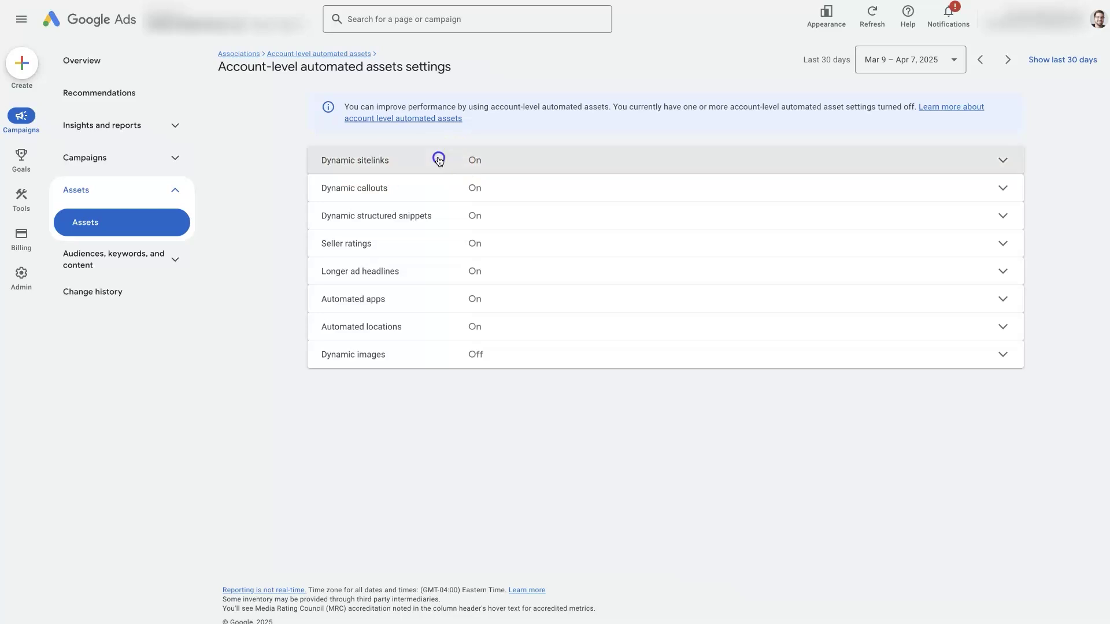
{"action": "left_click", "coordinate": [578, 203]}
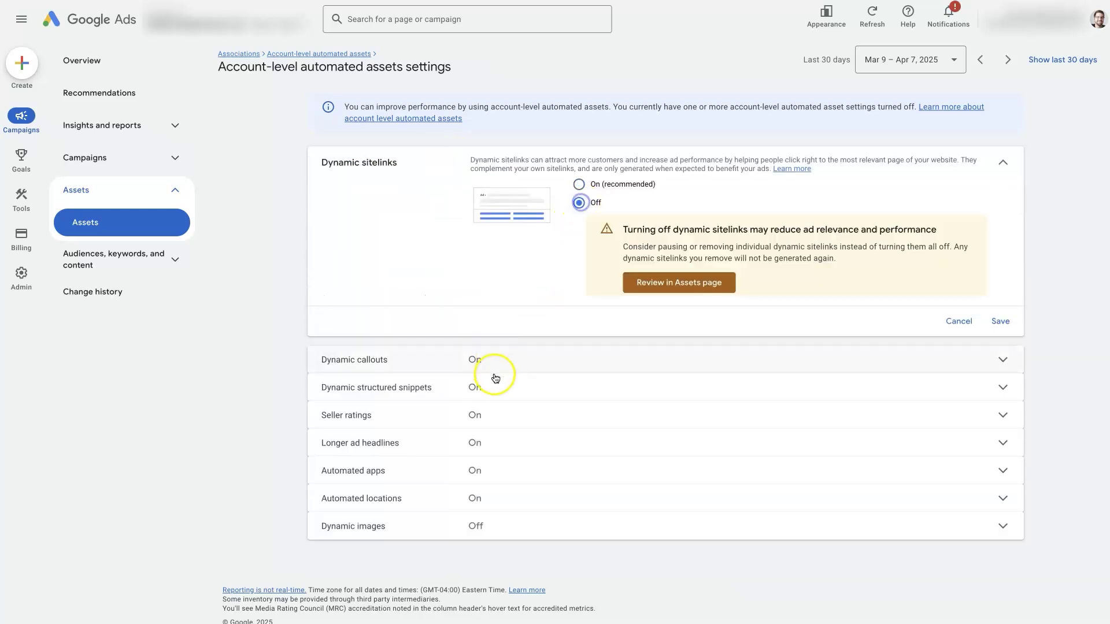
{"action": "left_click", "coordinate": [999, 321]}
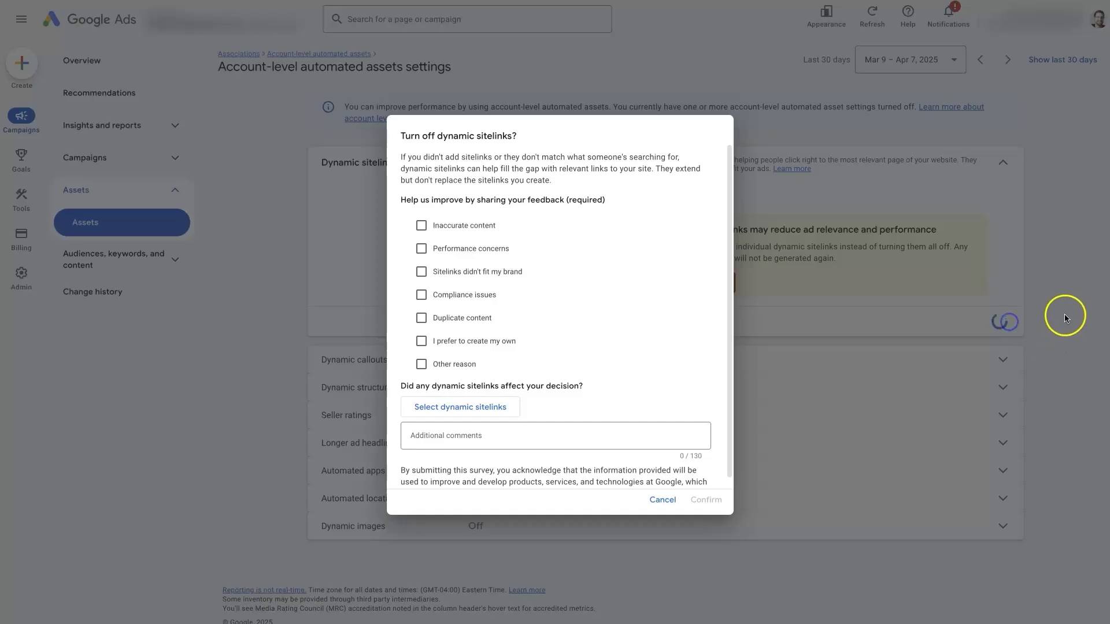
{"action": "left_click", "coordinate": [421, 248]}
{"action": "left_click", "coordinate": [705, 500]}
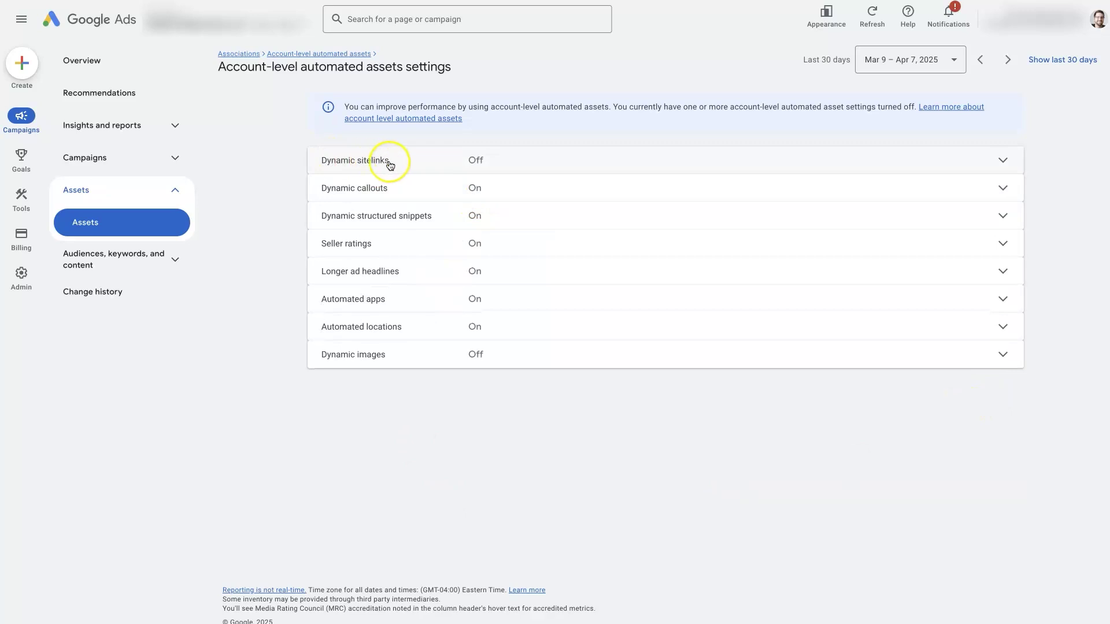
- Return to the account-level automated assets list and examine its legacy entries
{"action": "left_click", "coordinate": [316, 54]}
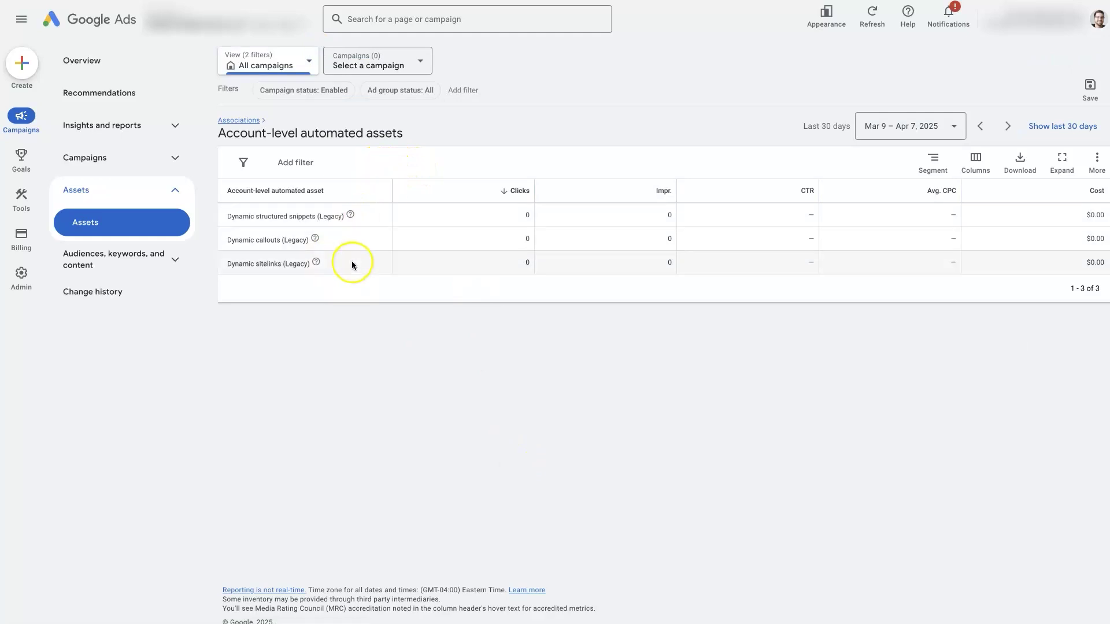
{"action": "left_click_drag", "start_coordinate": [320, 216], "coordinate": [338, 218]}
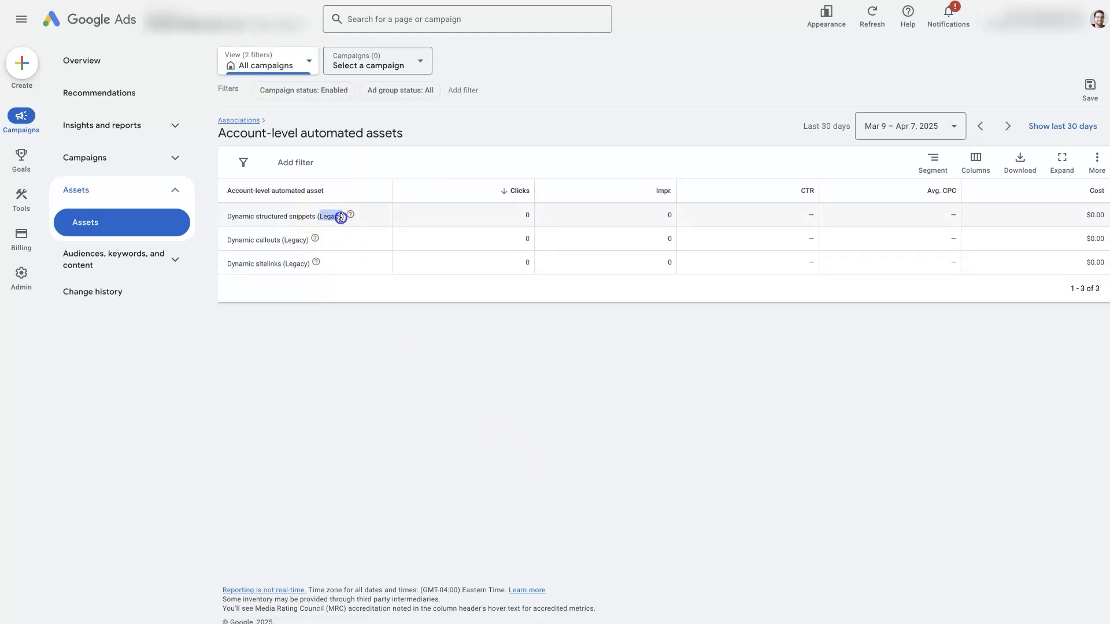
{"action": "left_click", "coordinate": [452, 389]}
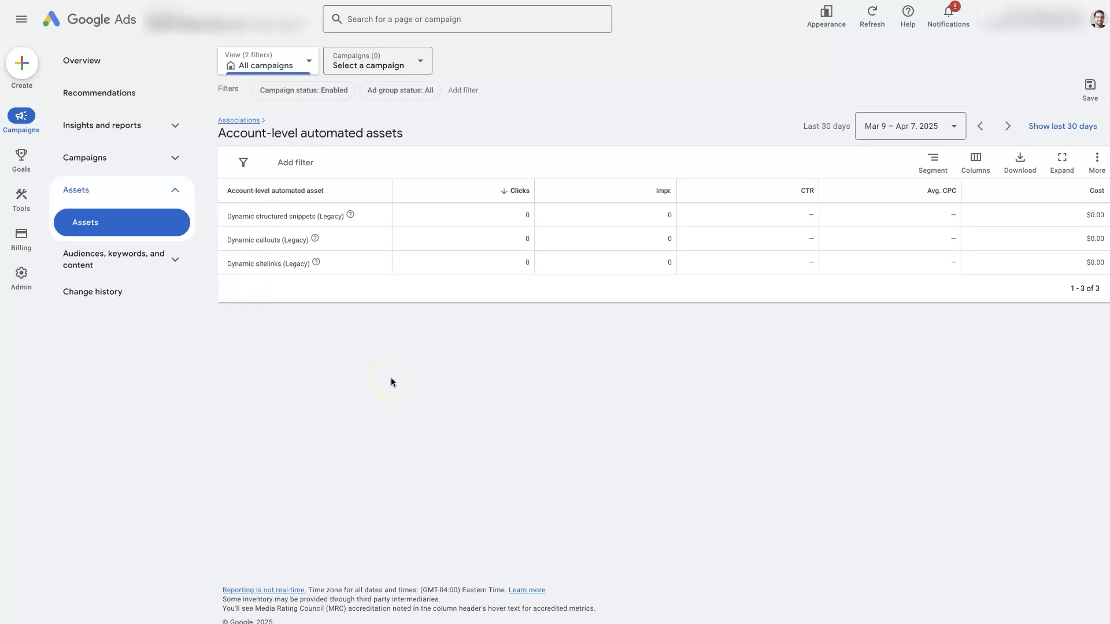
- Review the advanced settings of the account-level automated assets and return to the asset associations table
{"action": "left_click", "coordinate": [1097, 160]}
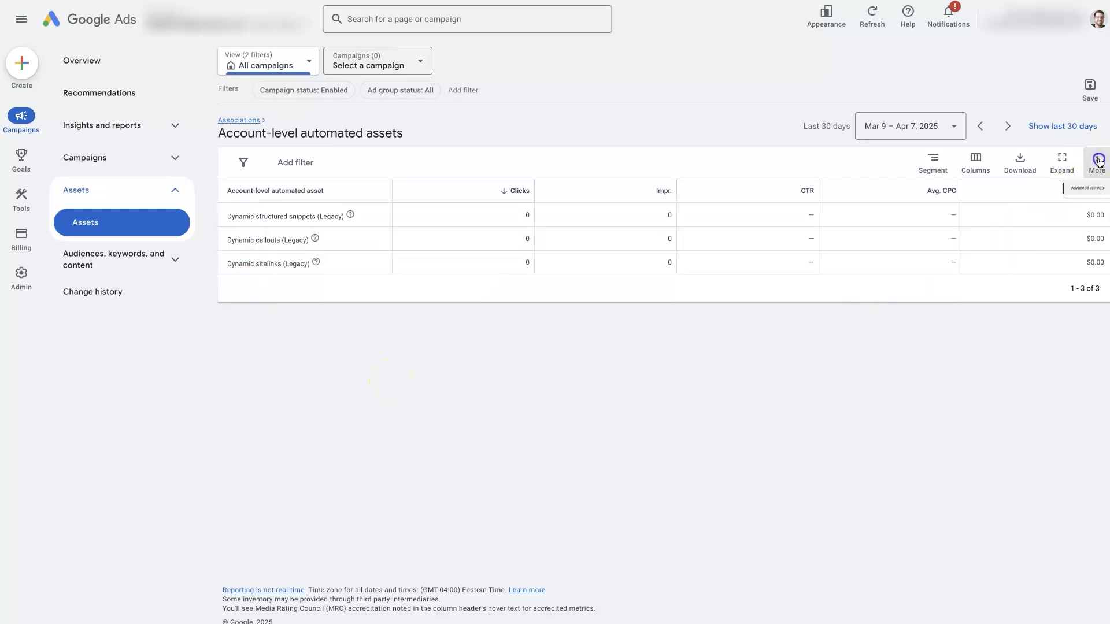
{"action": "left_click", "coordinate": [1066, 199]}
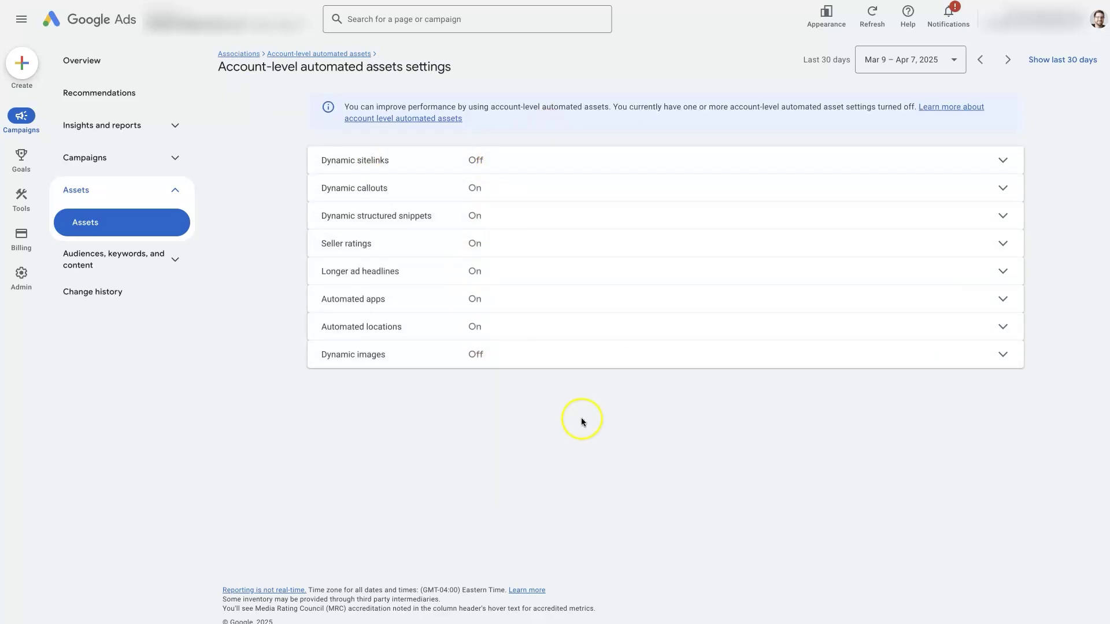
{"action": "left_click", "coordinate": [301, 54]}
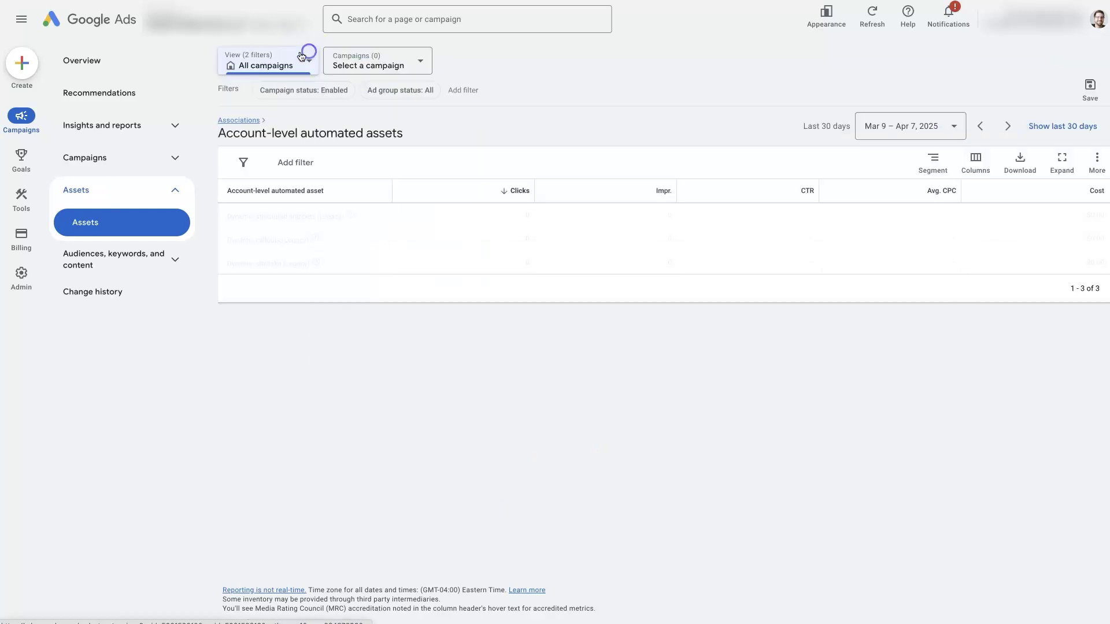
{"action": "left_click", "coordinate": [246, 119]}
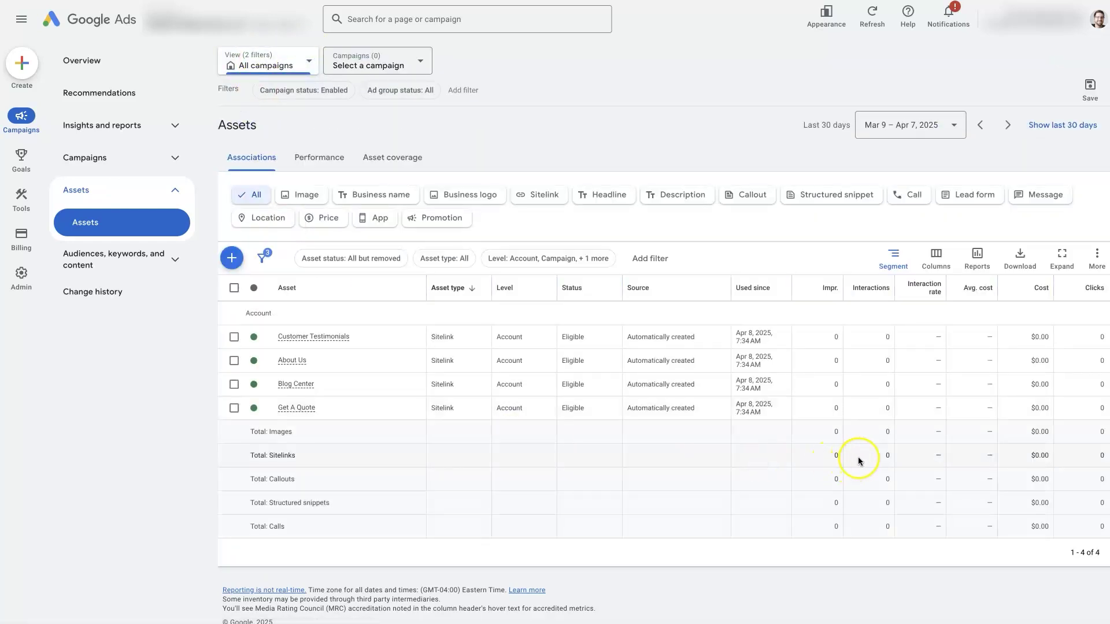
- Reopen the account-level automated assets settings from the Assets page to review each asset type's on or off state
{"action": "left_click", "coordinate": [1096, 255]}
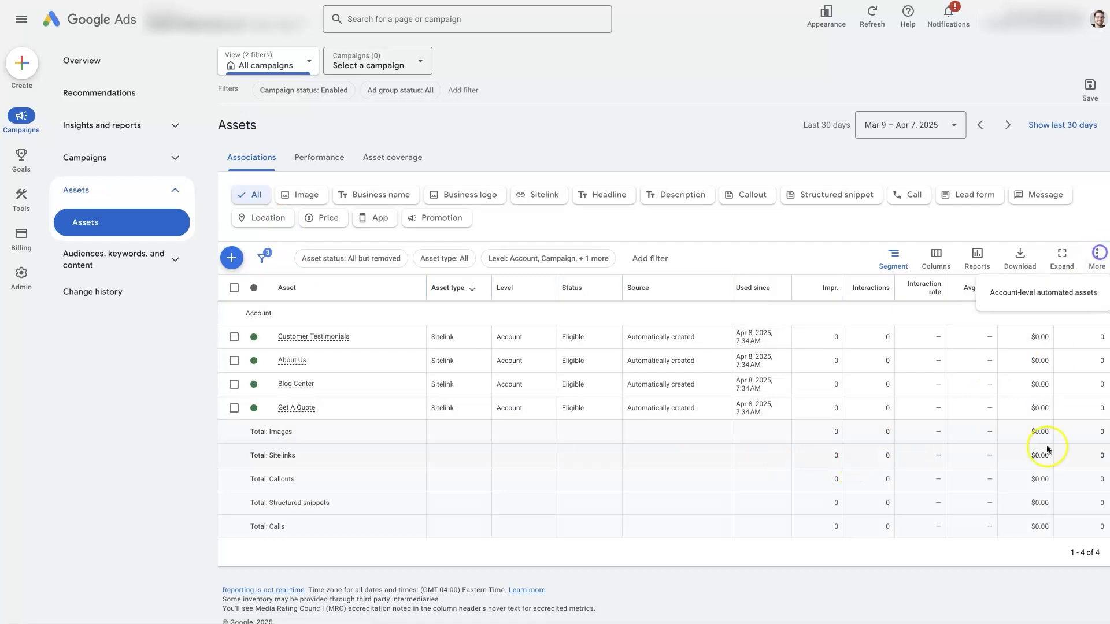
{"action": "left_click", "coordinate": [1041, 293]}
{"action": "left_click", "coordinate": [1095, 161]}
{"action": "left_click", "coordinate": [1070, 195]}
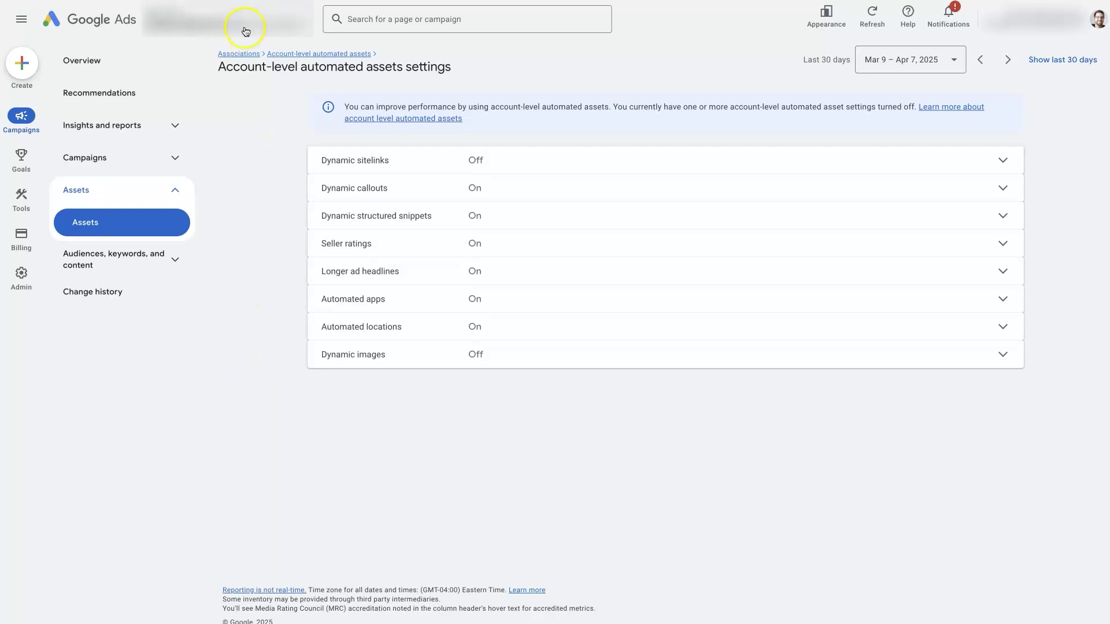
- Return to the asset associations table and examine the impressions column for the sitelinks
{"action": "left_click", "coordinate": [237, 54]}
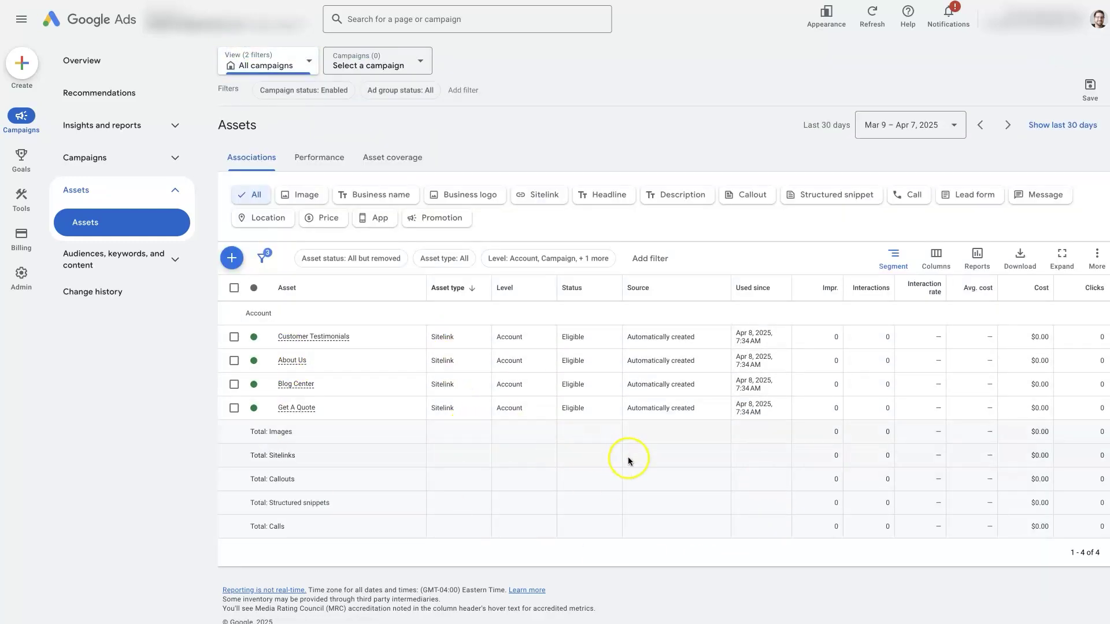
{"action": "left_click_drag", "start_coordinate": [791, 287], "coordinate": [847, 289]}
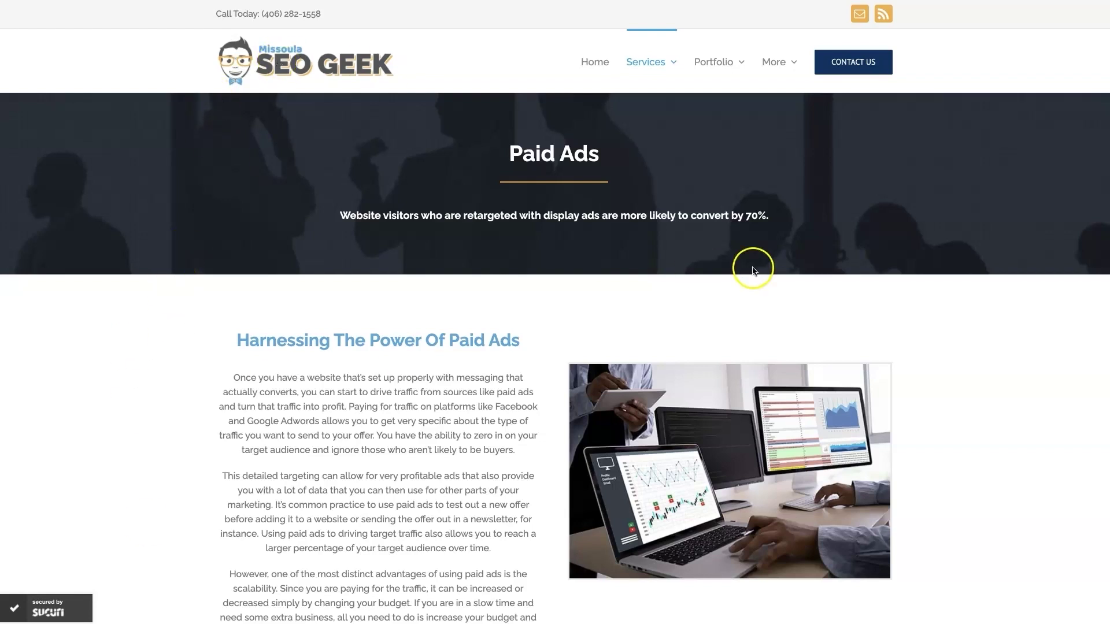
- Read through the Paid Ads page on the Missoula SEO Geek website down to the Google Ads section and reviews
{"action": "left_click", "coordinate": [1003, 389]}
{"action": "scroll", "coordinate": [982, 429], "scroll_direction": "down", "scroll_amount": 15}
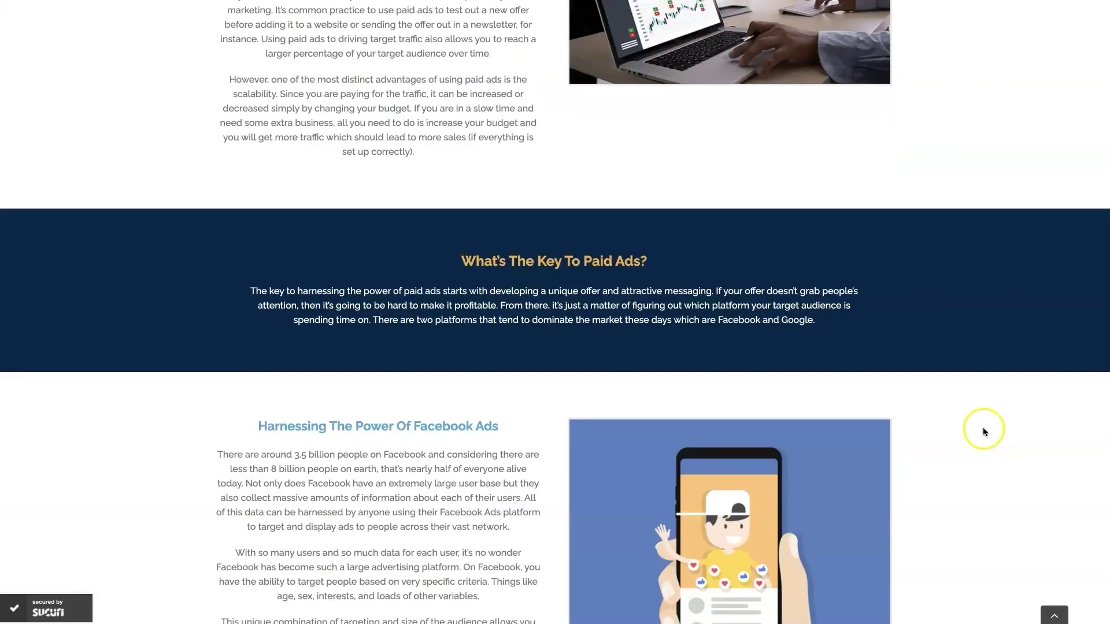
{"action": "scroll", "coordinate": [982, 430], "scroll_direction": "down", "scroll_amount": 4}
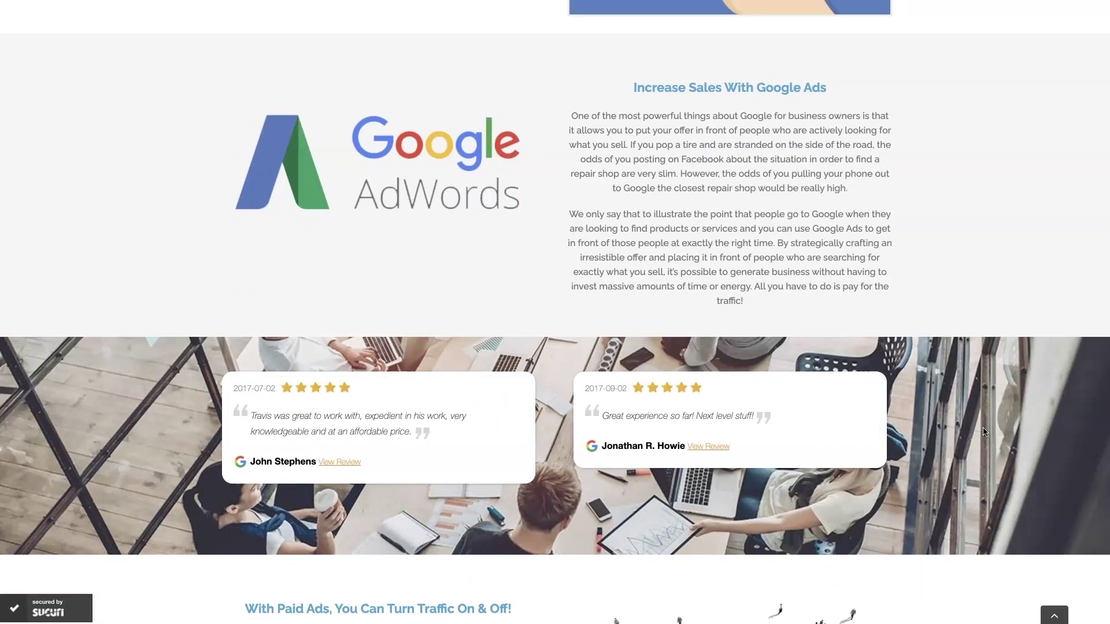
{"action": "scroll", "coordinate": [982, 431], "scroll_direction": "up", "scroll_amount": 1}
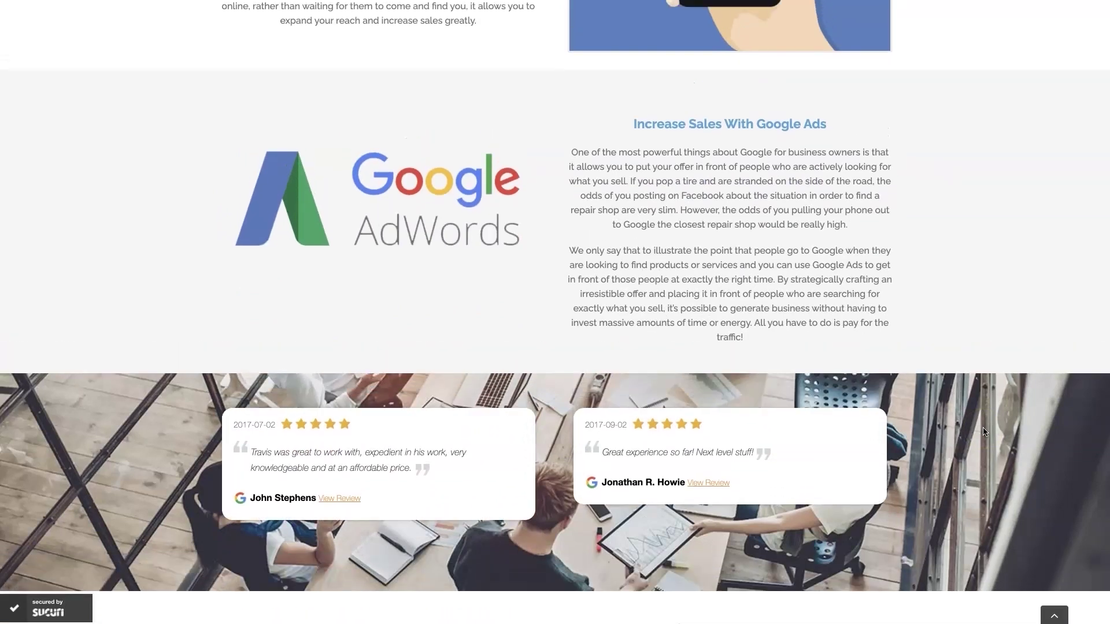